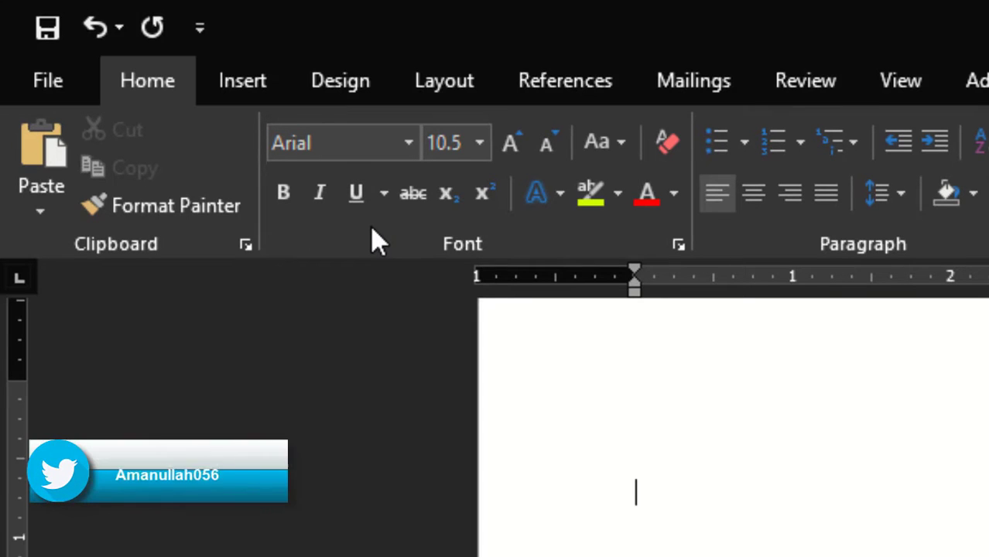
# Step: Go from the ribbon's Customize the Ribbon options into the Customize Keyboard dialog
pyautogui.rightClick(371, 228)
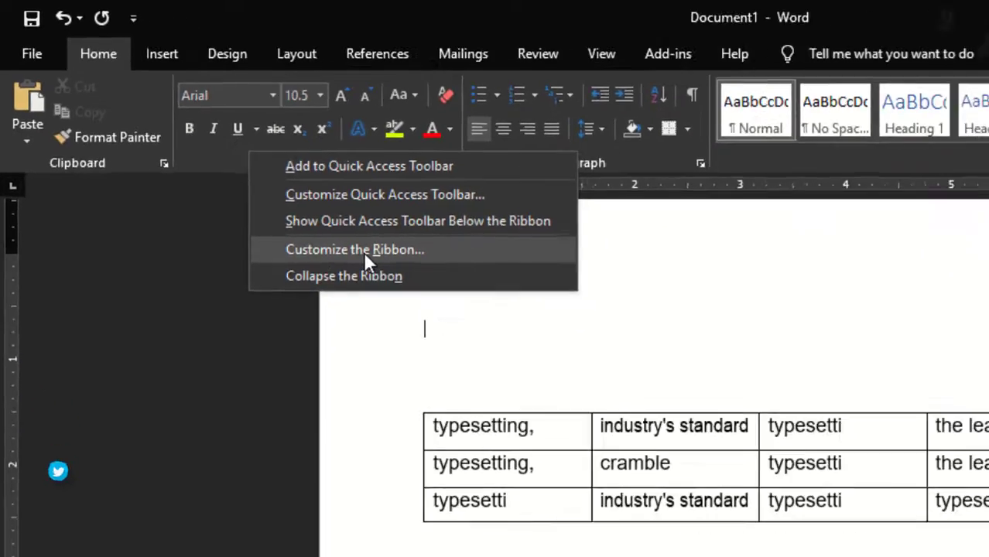
pyautogui.click(541, 377)
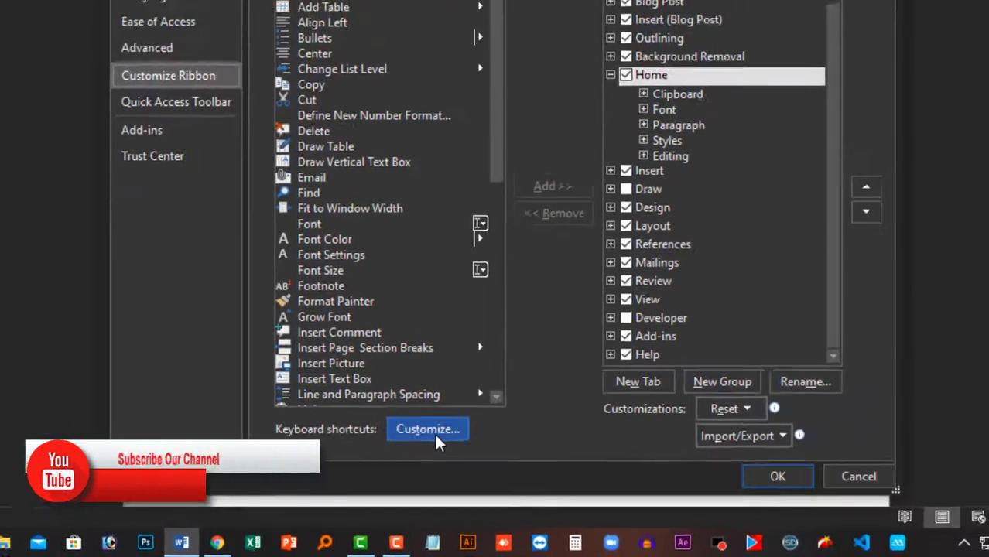
pyautogui.click(416, 368)
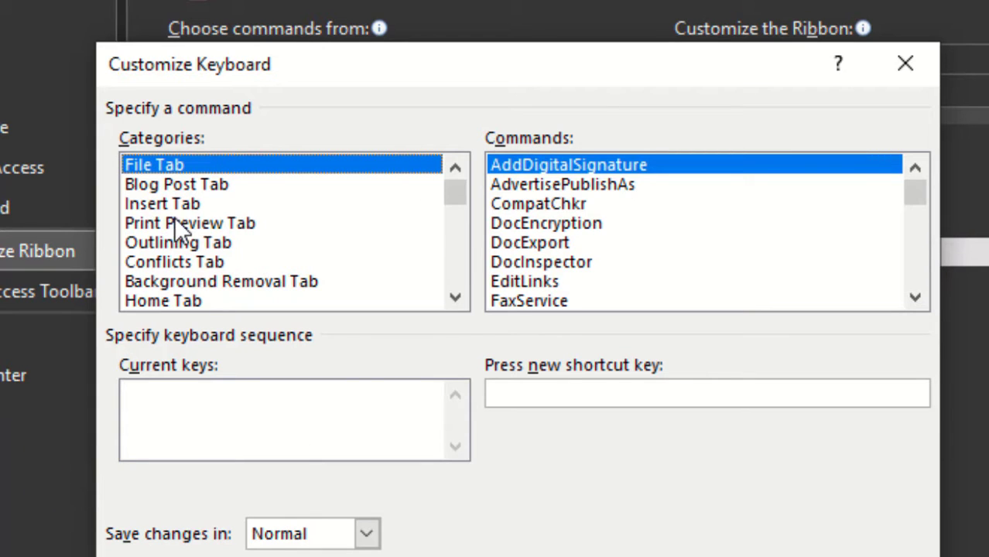
# Step: Select the Insert Tab category and pick EquationInsert in the Commands list
pyautogui.press('i')
pyautogui.press('i')
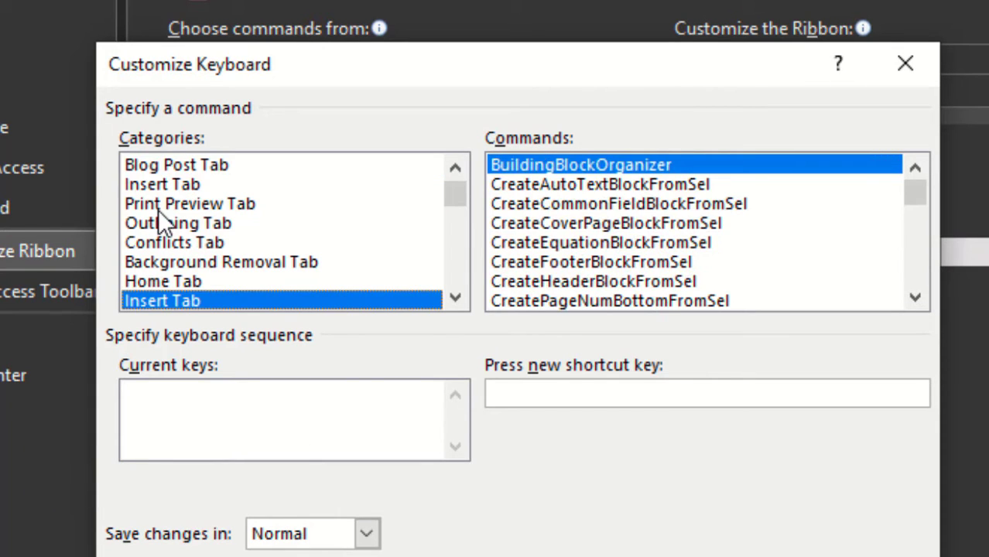
pyautogui.scroll(-1, 176, 302)
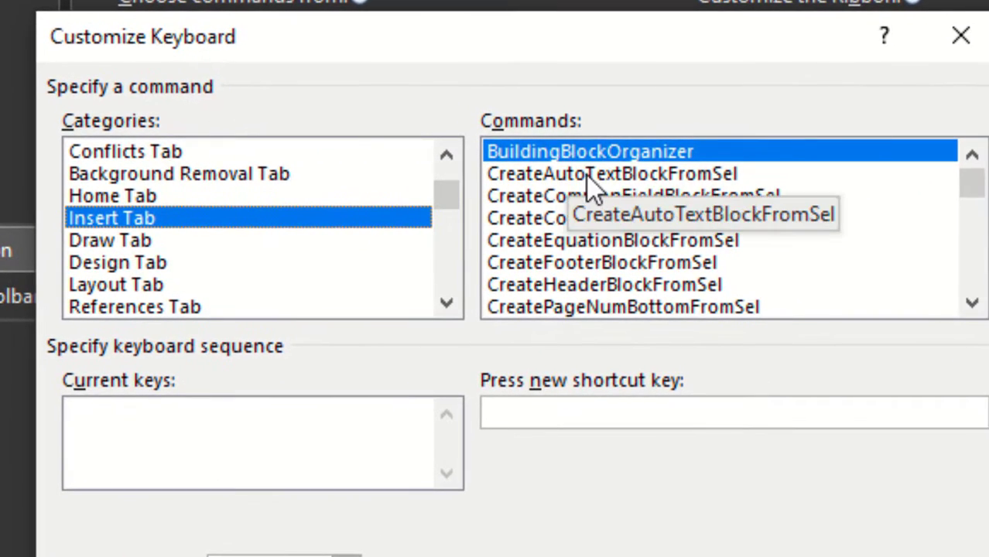
pyautogui.click(586, 176)
pyautogui.scroll(-2, 590, 186)
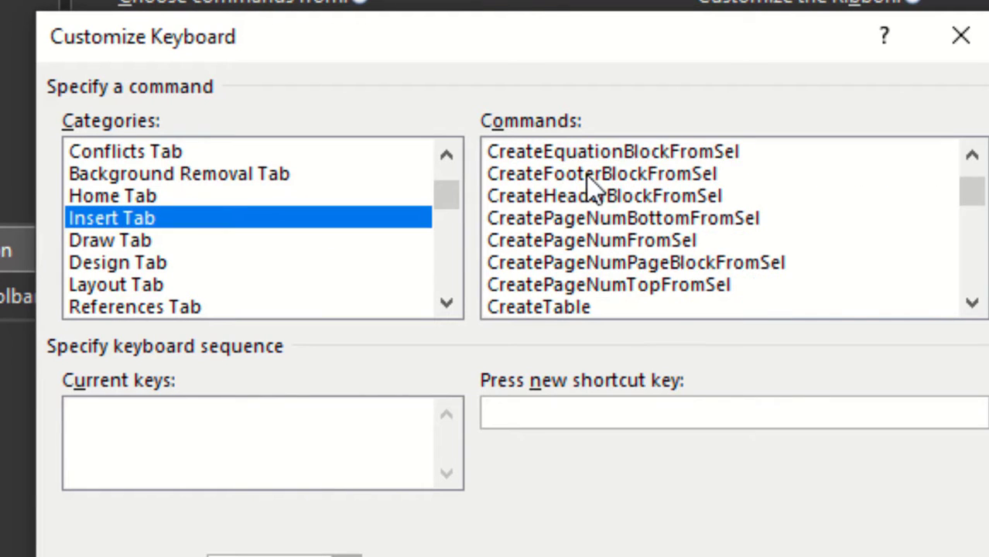
pyautogui.scroll(-2, 591, 188)
pyautogui.scroll(-1, 589, 188)
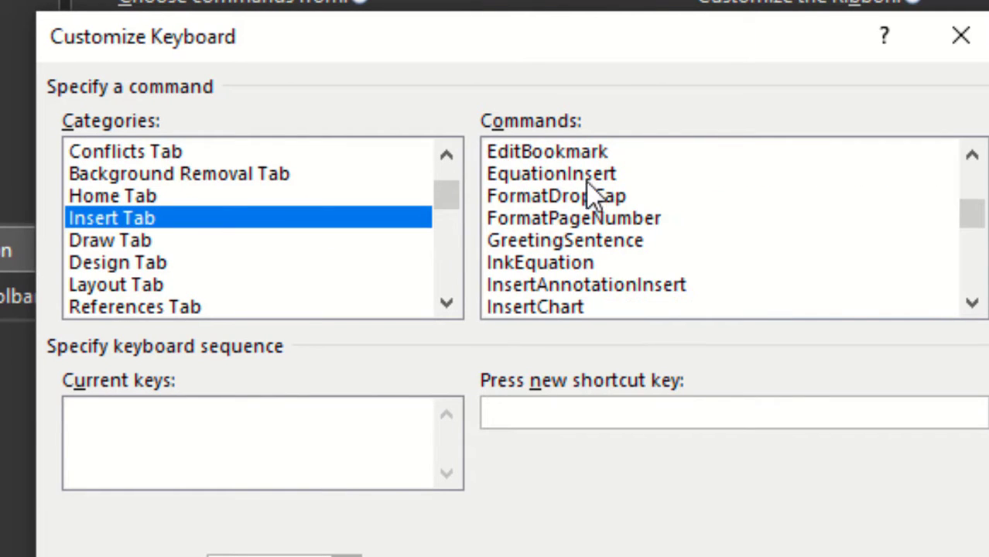
pyautogui.click(541, 183)
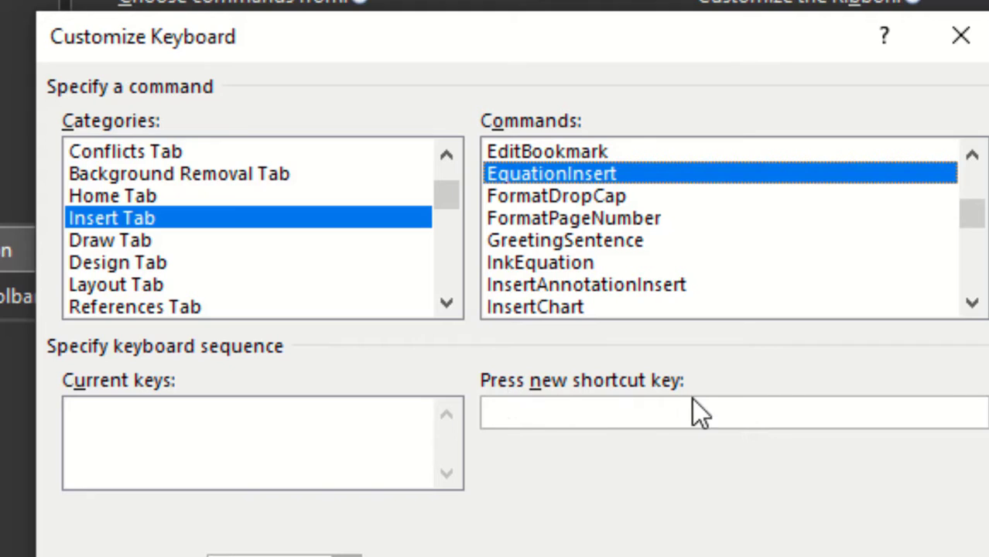
# Step: Assign the Ctrl+Num 1 shortcut to EquationInsert
pyautogui.click(561, 411)
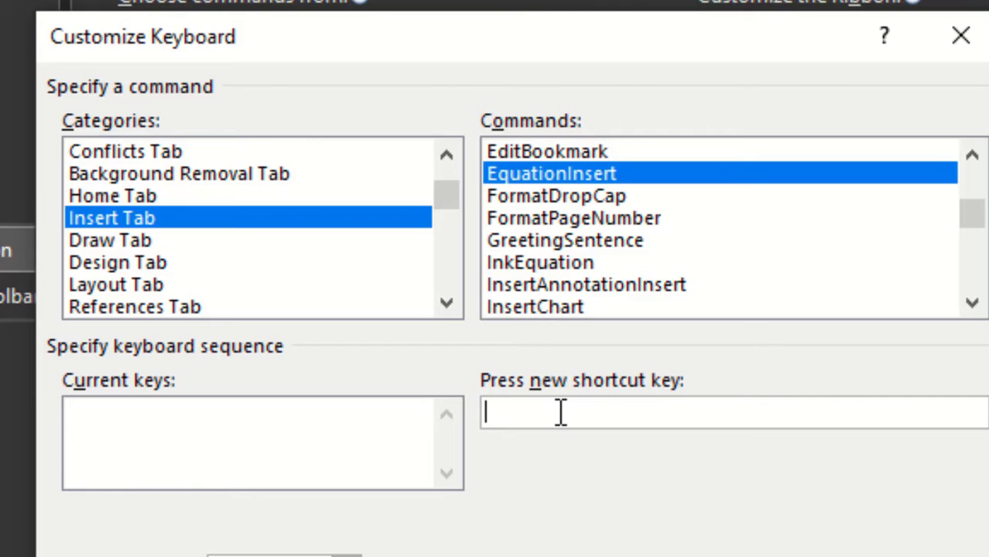
pyautogui.press('ctrl+KP_1')
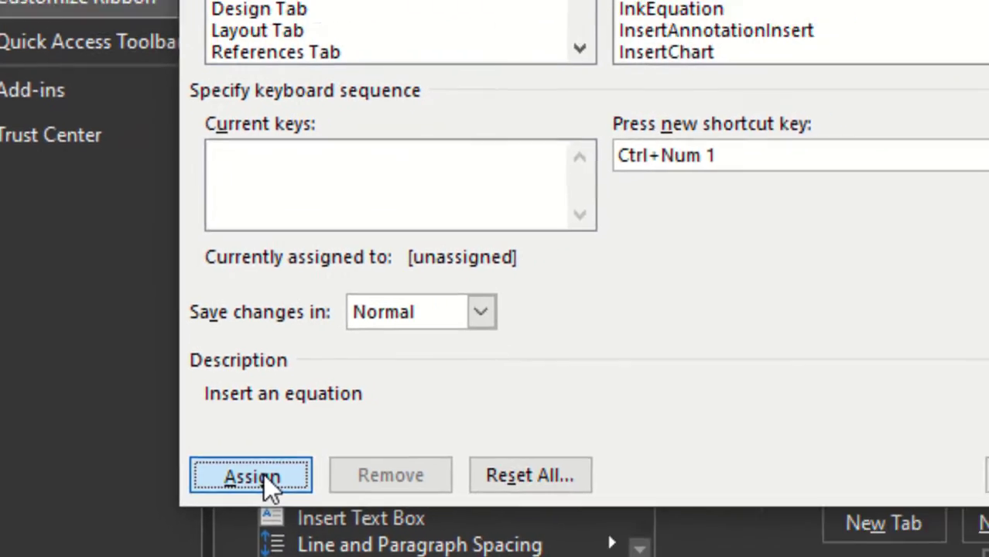
pyautogui.click(292, 471)
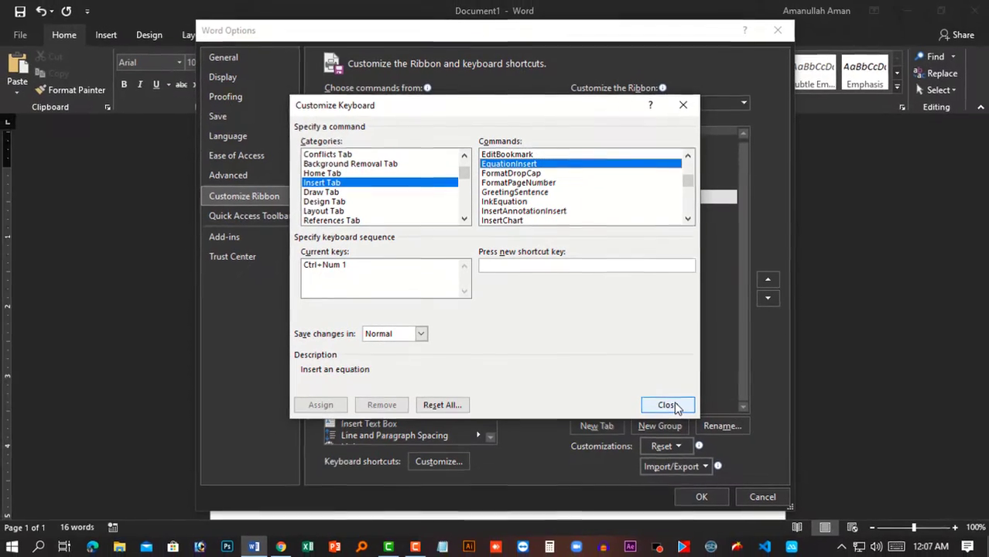
# Step: Close the dialogs and insert a test equation with sample text above the table
pyautogui.click(666, 404)
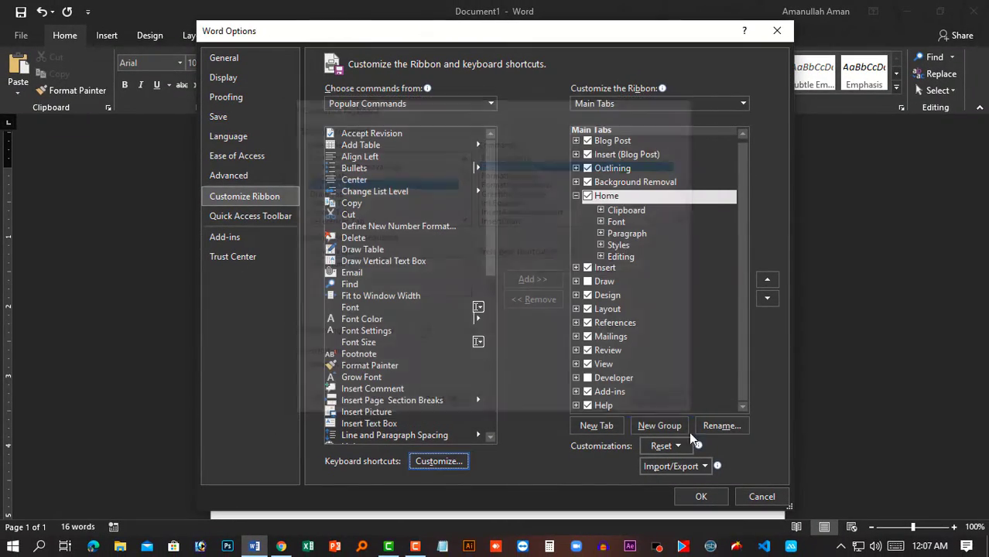
pyautogui.click(698, 497)
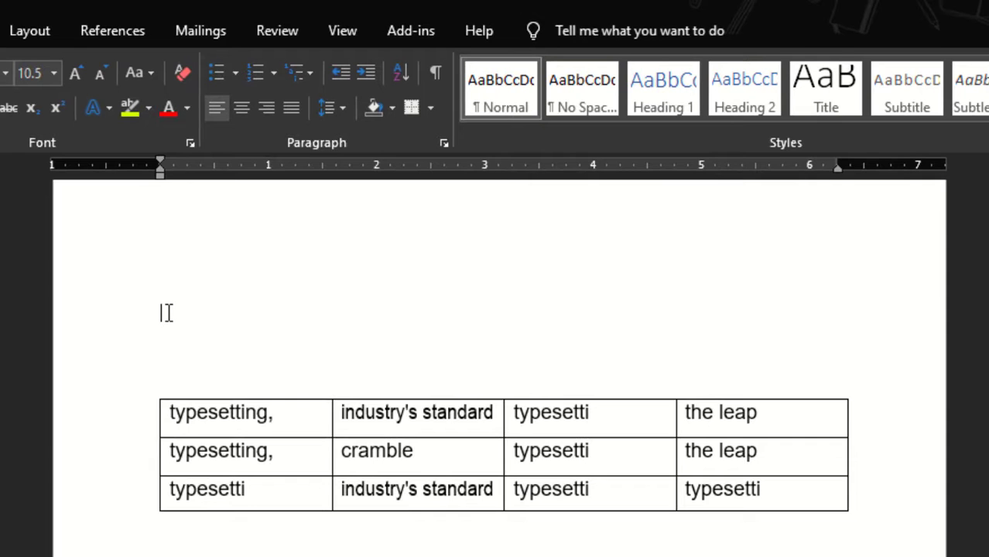
pyautogui.hotkey('alt', '=')
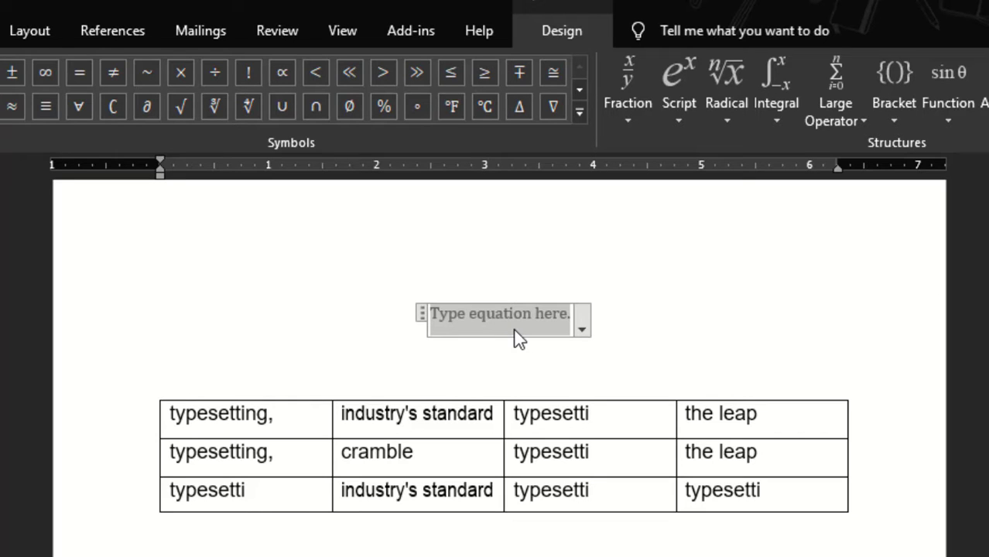
pyautogui.write('ekdfkein')
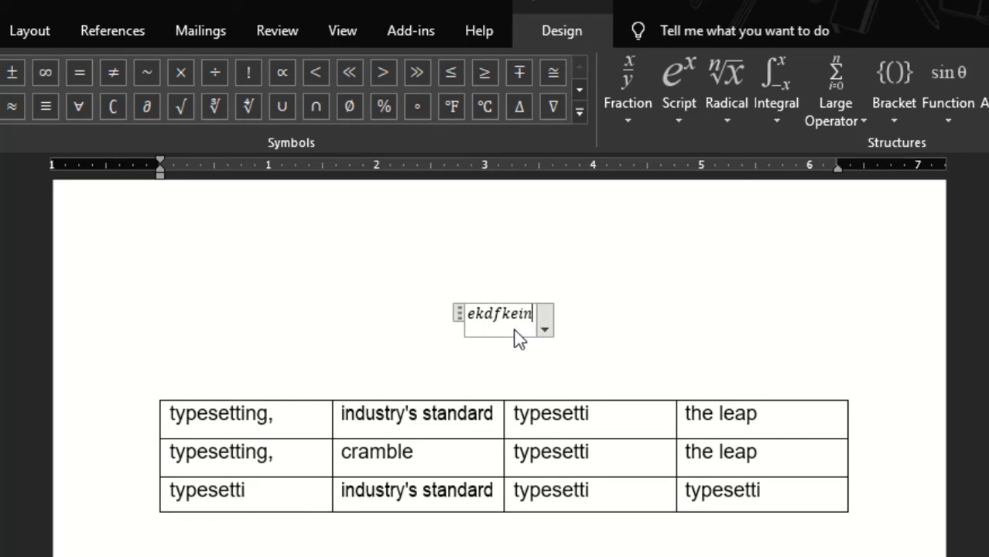
pyautogui.write('feifei')
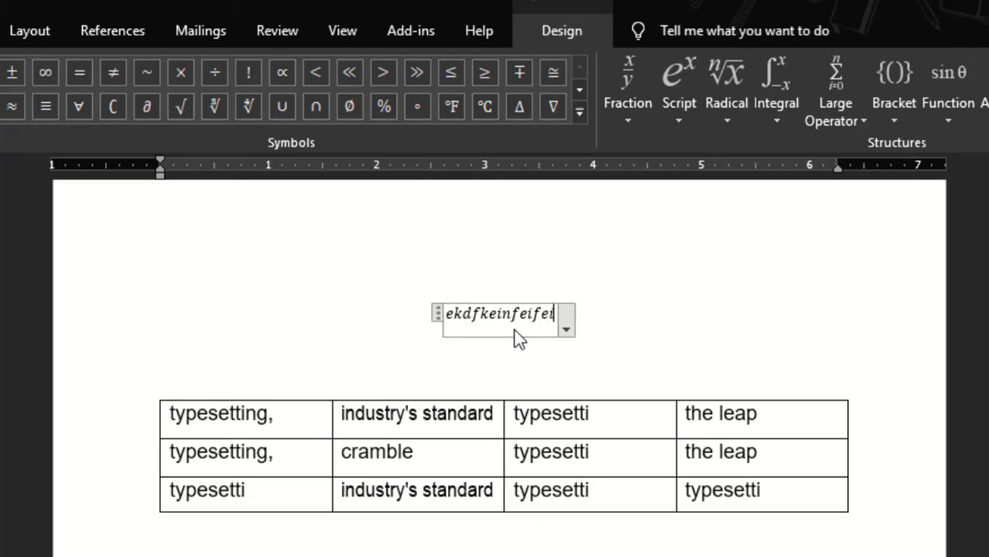
pyautogui.write('f')
# Step: Select the whole test equation and delete it
pyautogui.click(526, 317)
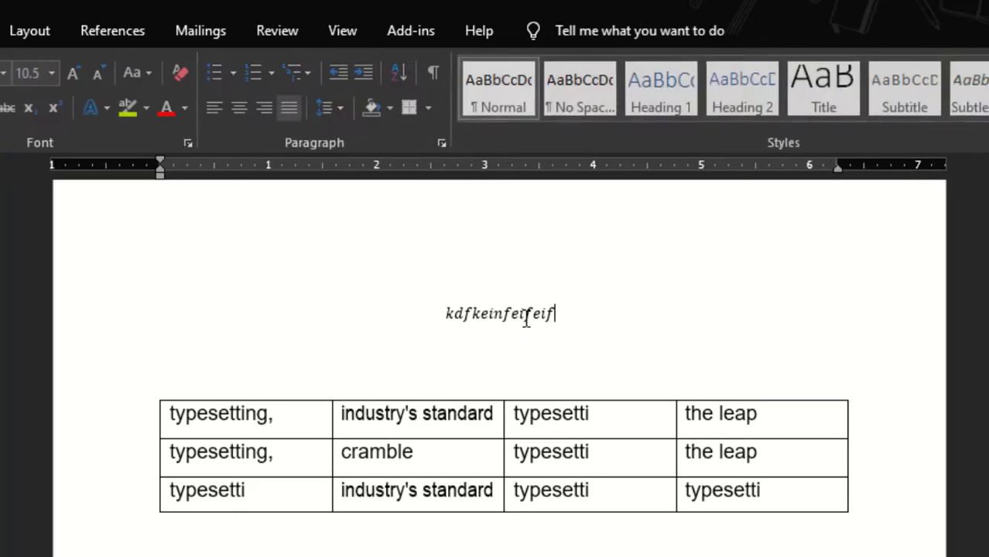
pyautogui.click(526, 317)
pyautogui.click(438, 312)
pyautogui.press('Delete')
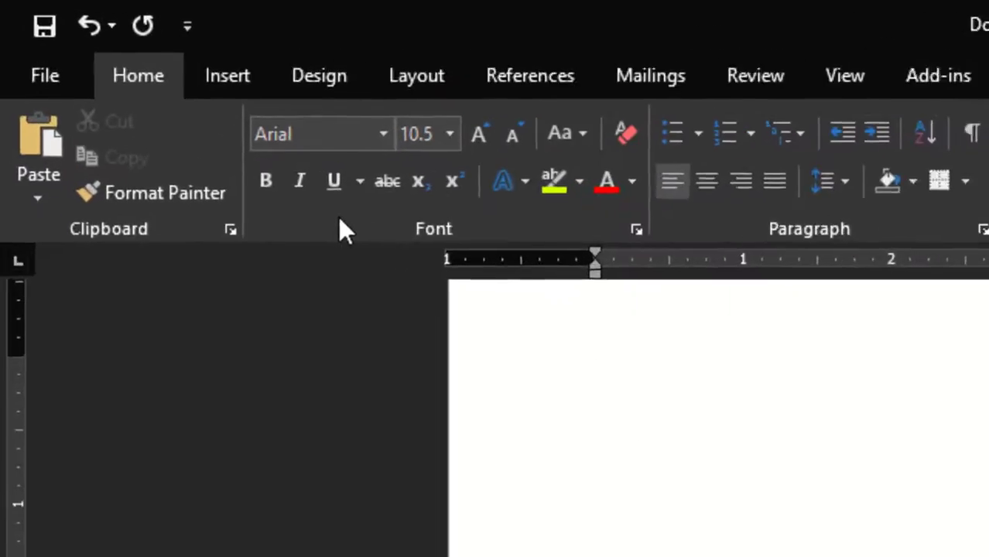
# Step: Reopen Customize Keyboard and select Insert Tab's EquationInsert, showing its Ctrl+Num 1 key
pyautogui.rightClick(342, 223)
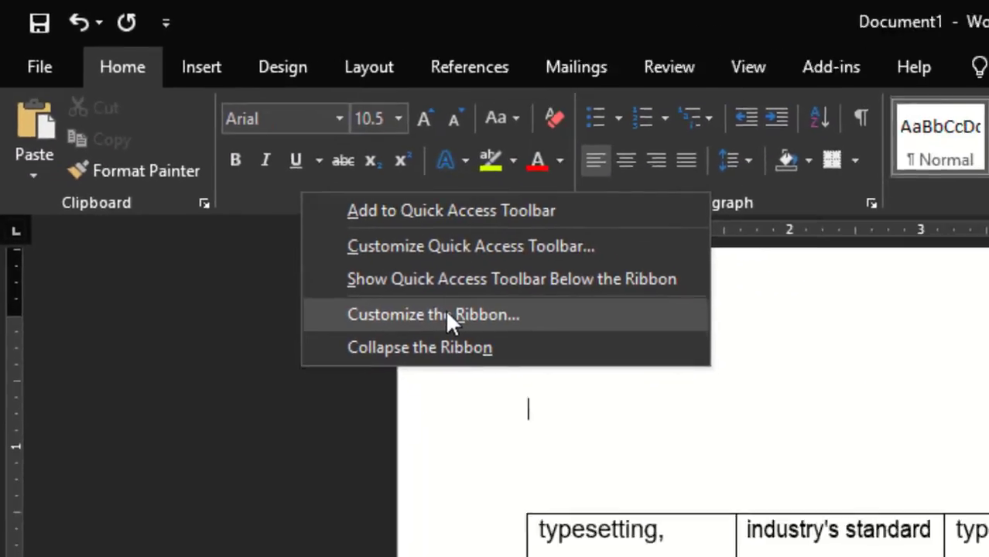
pyautogui.click(503, 355)
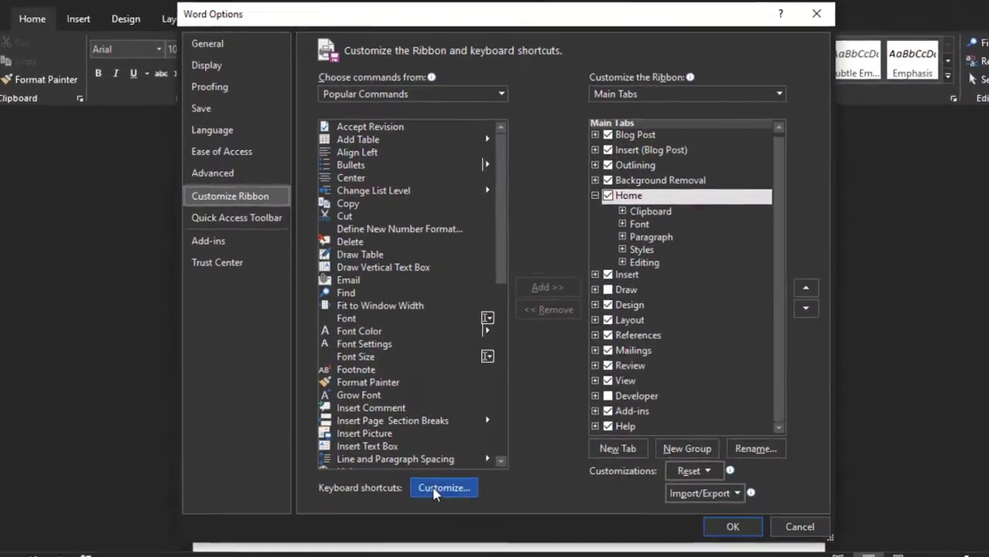
pyautogui.click(511, 536)
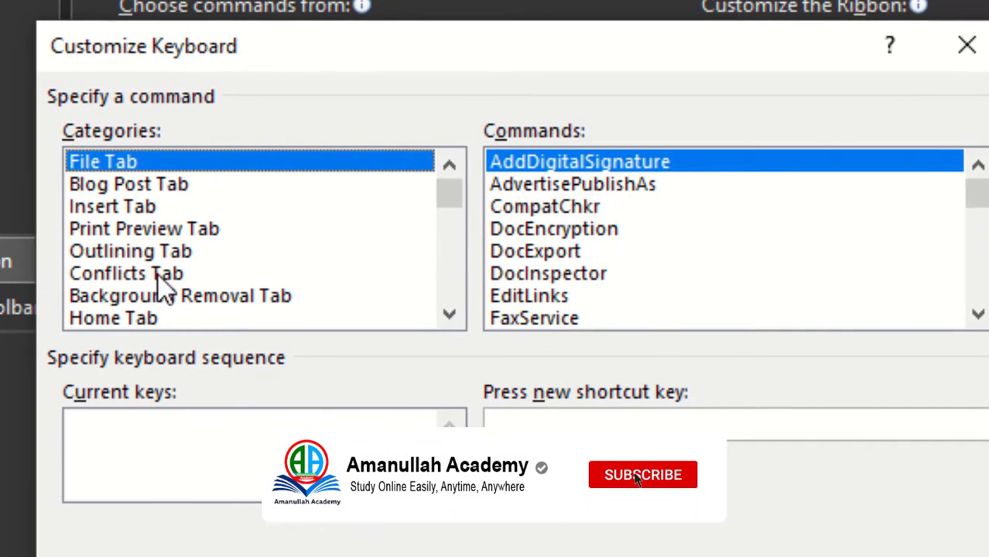
pyautogui.press('Down')
pyautogui.press('Down')
pyautogui.press('Down')
pyautogui.press('Down')
pyautogui.press('Down')
pyautogui.press('Down')
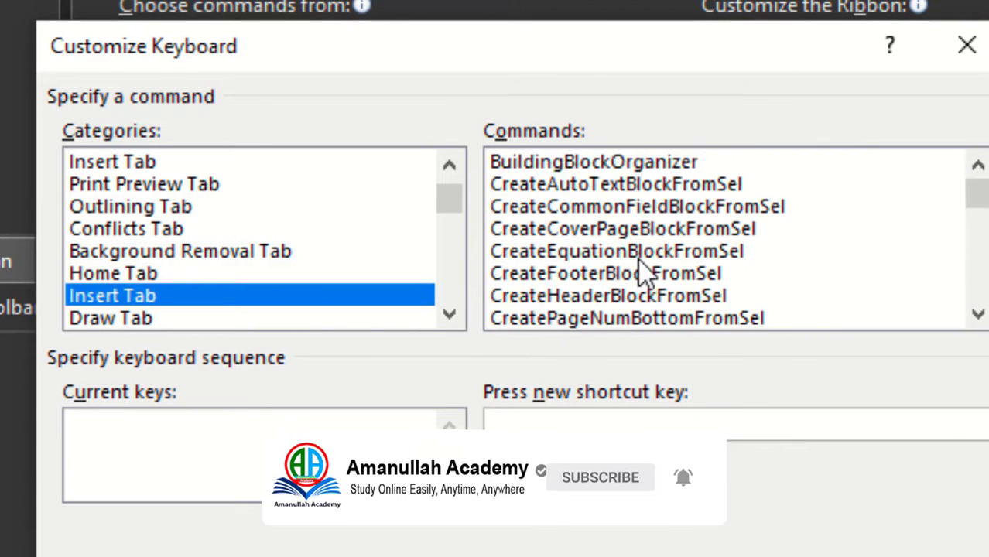
pyautogui.scroll(-4, 639, 271)
pyautogui.click(589, 252)
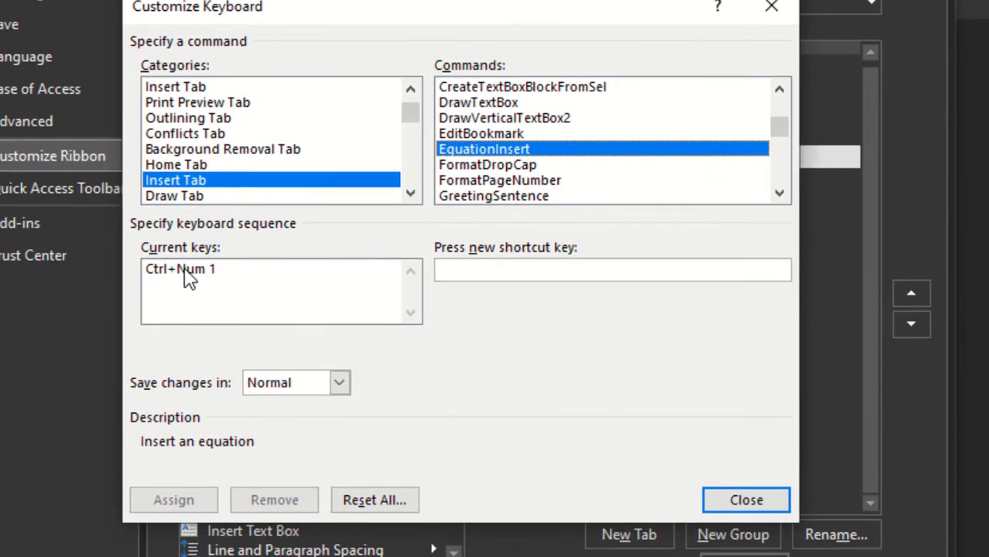
# Step: Remove Ctrl+Num 1 from EquationInsert and assign Ctrl+Shift+E in its place
pyautogui.click(183, 275)
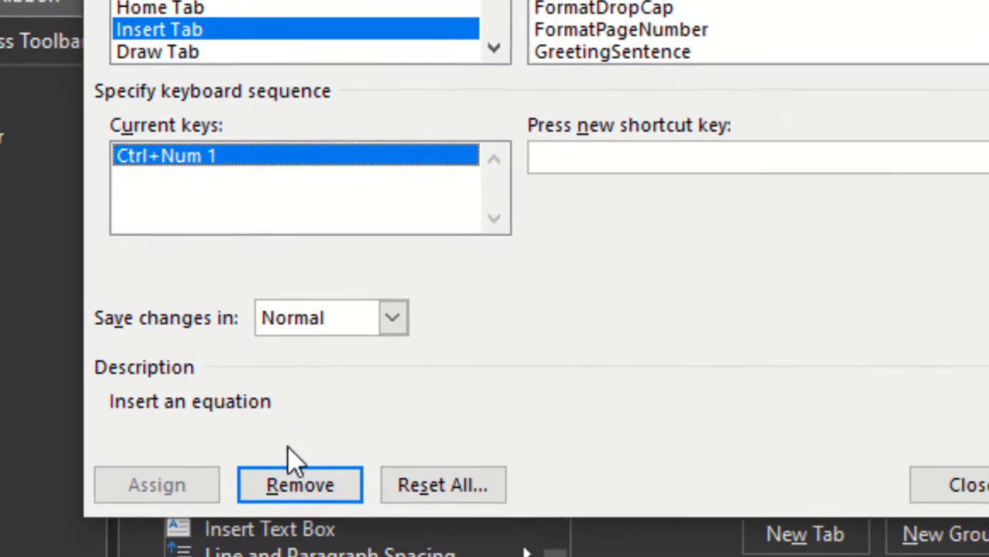
pyautogui.click(307, 485)
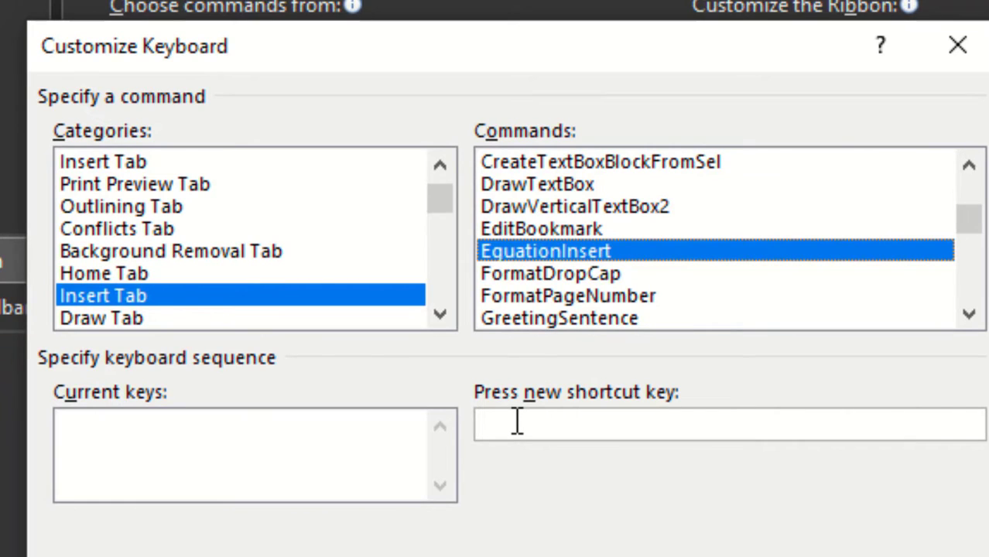
pyautogui.click(517, 420)
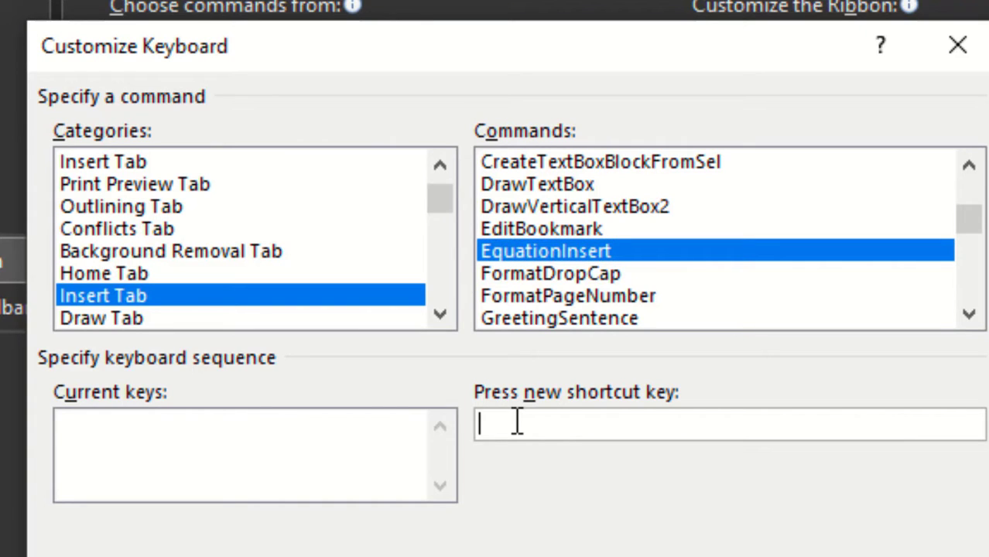
pyautogui.hotkey('ctrl', 'shift', 'e')
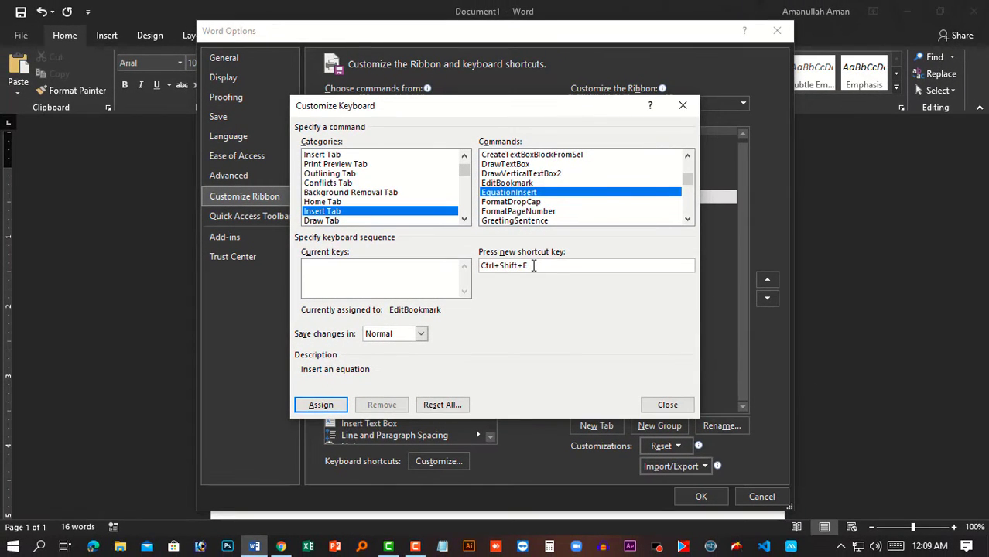
pyautogui.click(322, 405)
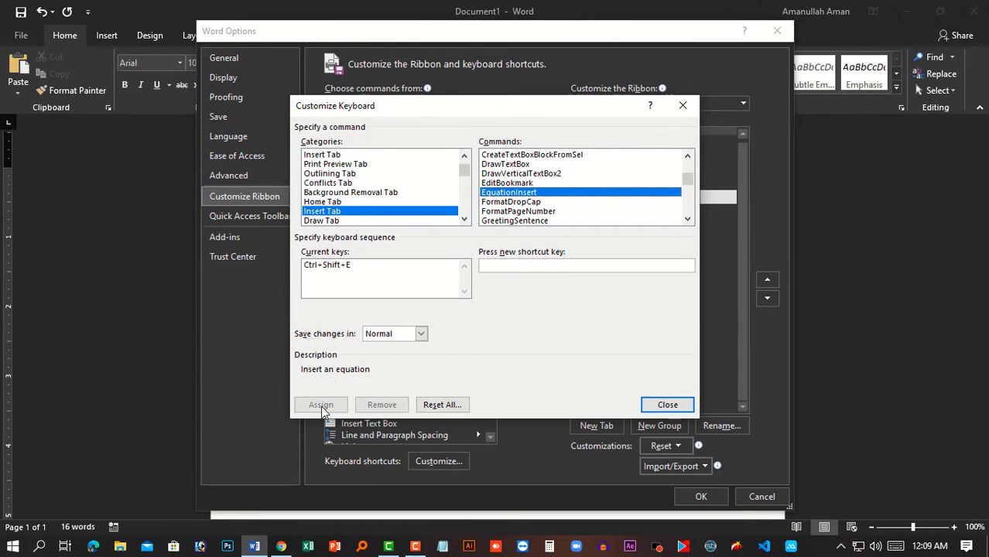
pyautogui.click(667, 404)
# Step: Test Ctrl+Shift+E by inserting an equation containing f above the table, then remove it
pyautogui.click(709, 503)
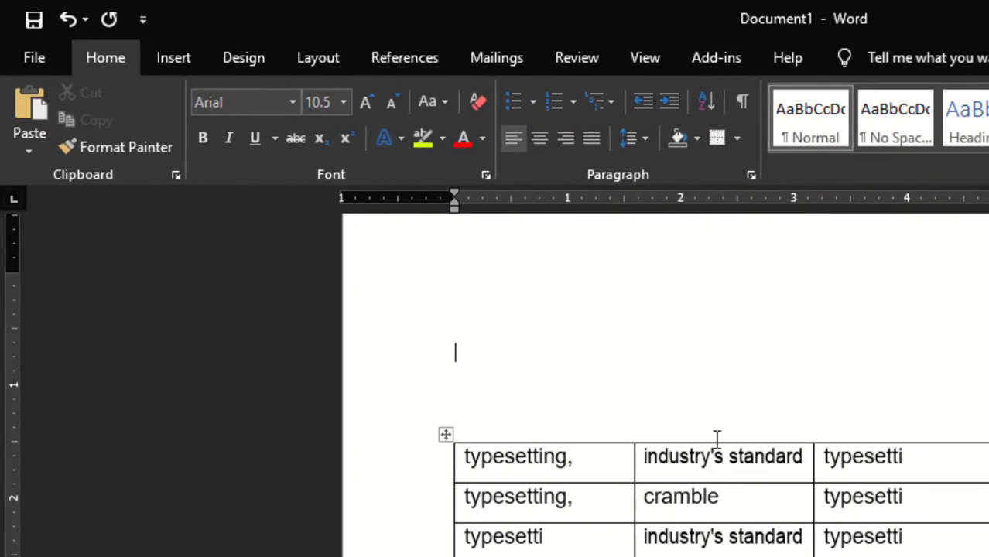
pyautogui.hotkey('ctrl', 'shift', 'e')
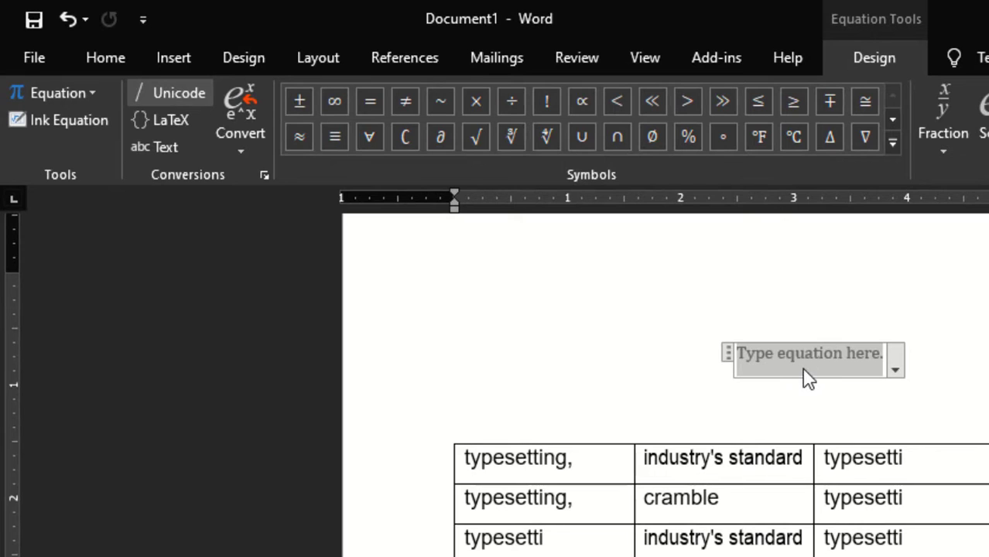
pyautogui.write('f')
pyautogui.click(826, 369)
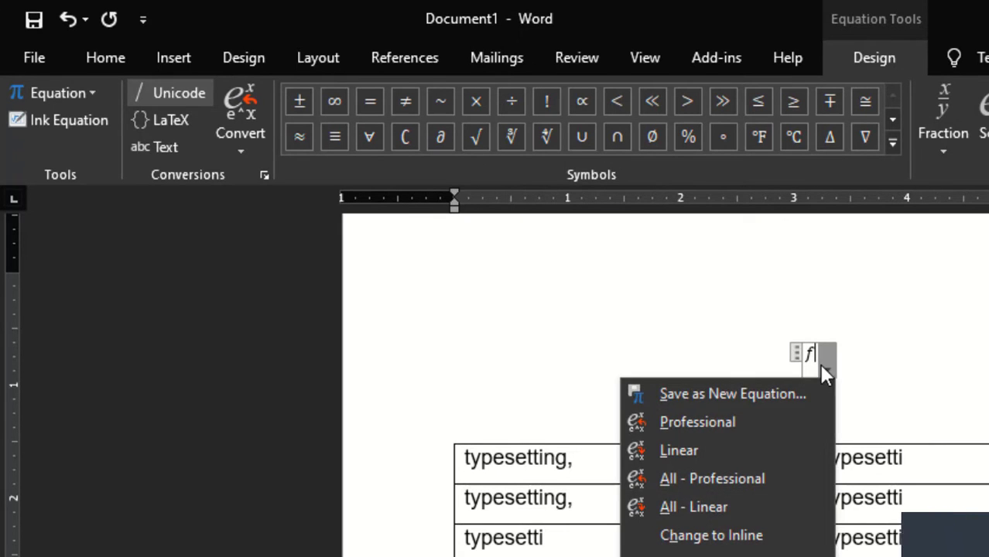
pyautogui.click(860, 369)
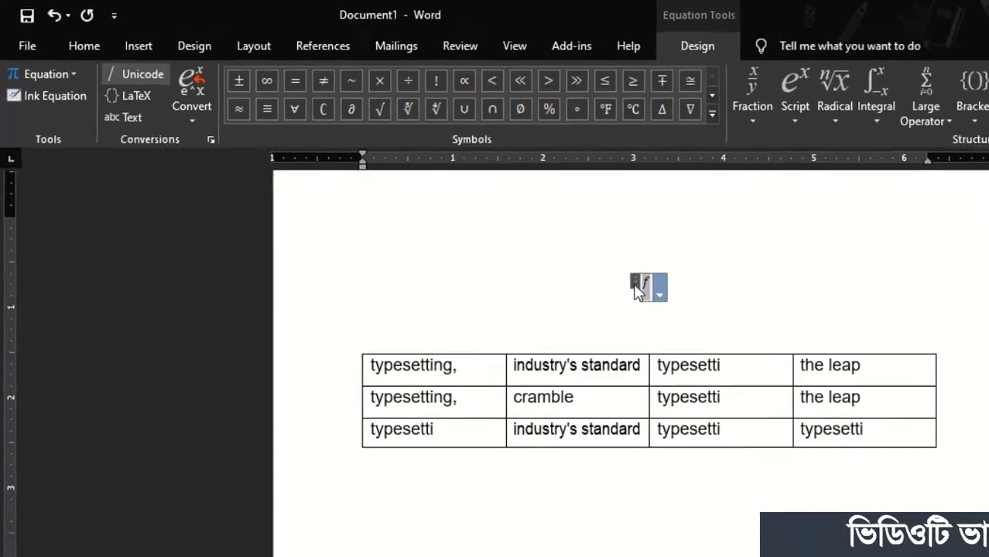
pyautogui.press('BackSpace')
pyautogui.press('BackSpace')
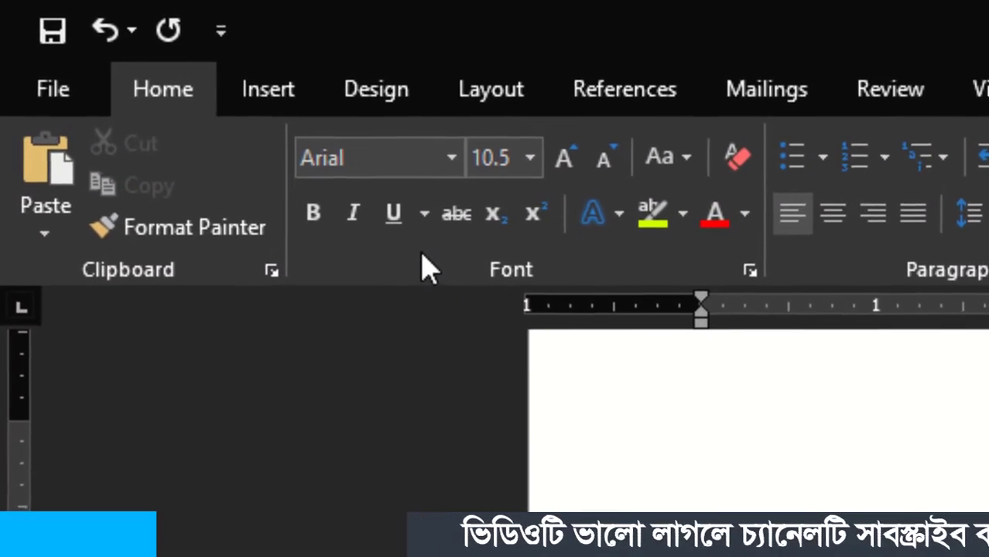
# Step: Reopen Customize Keyboard and select the Table Tools | Layout Tab category
pyautogui.rightClick(425, 261)
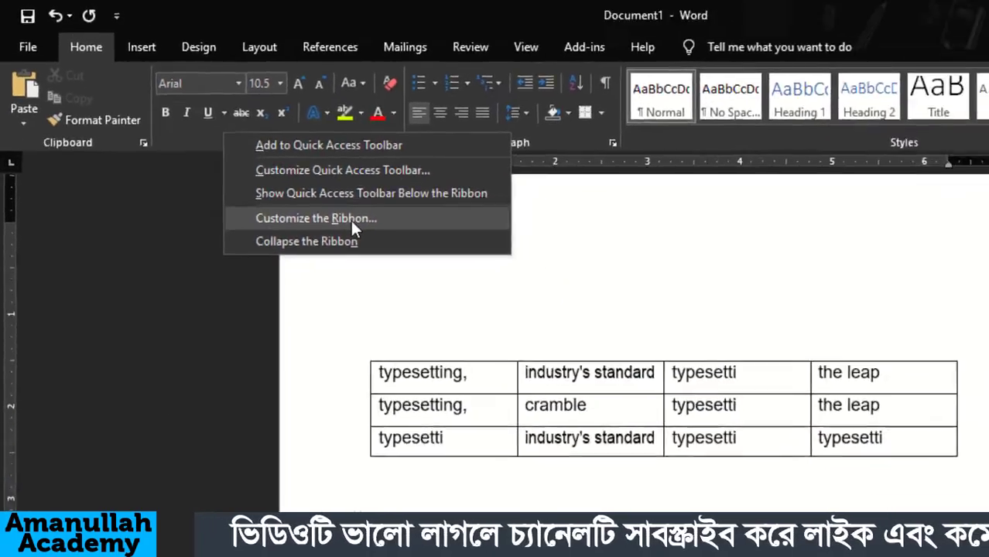
pyautogui.click(599, 404)
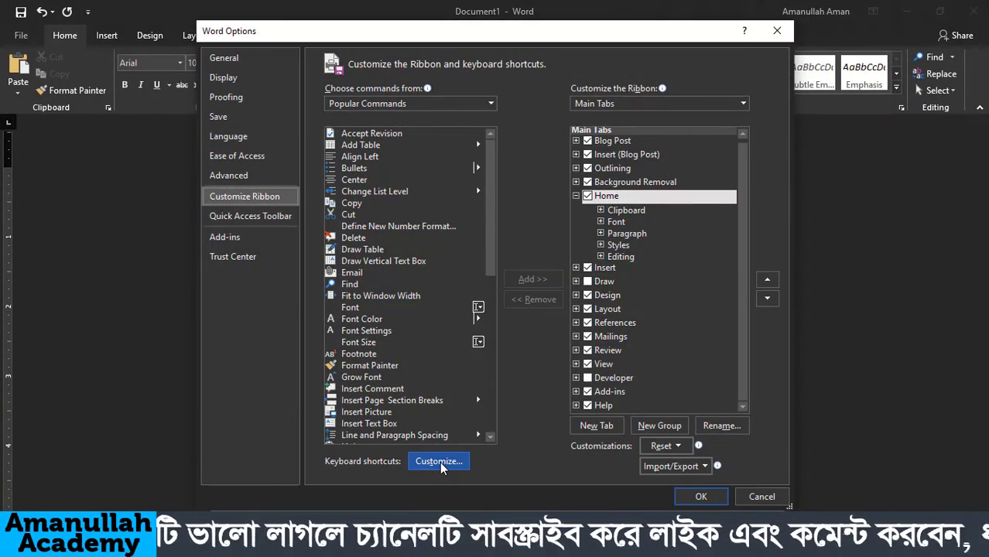
pyautogui.click(438, 462)
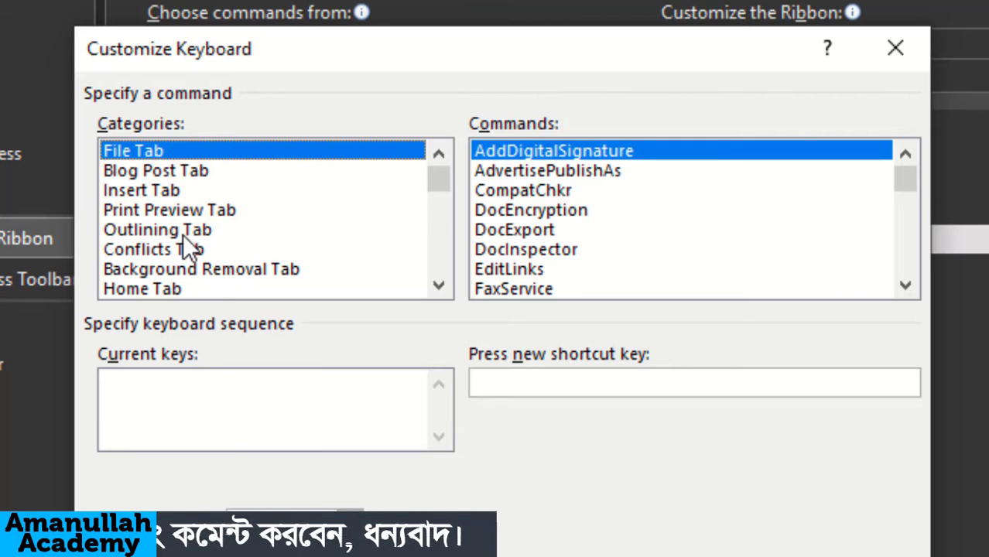
pyautogui.press('t')
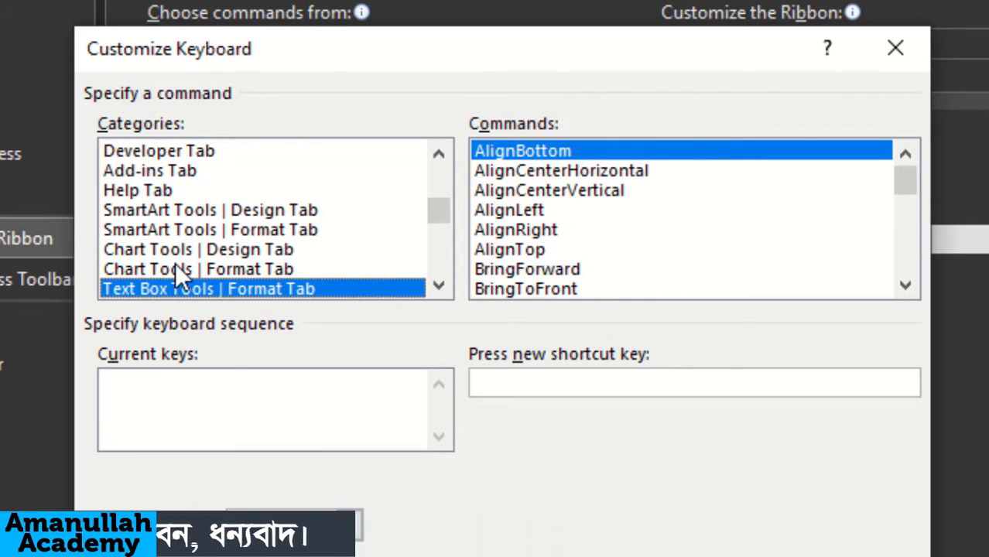
pyautogui.press('t')
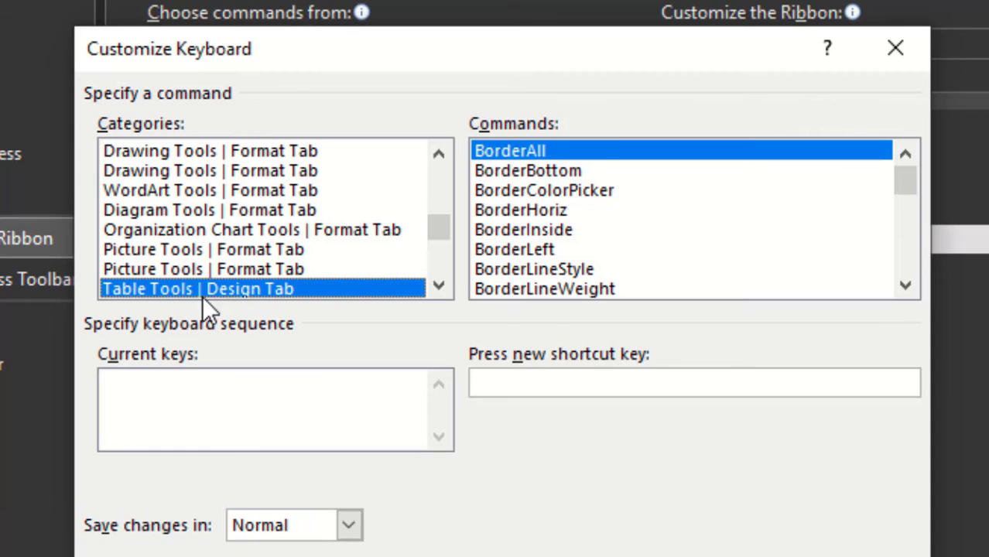
pyautogui.press('t')
# Step: Scroll the table layout commands list to bring TableMergeCells into view
pyautogui.scroll(-1, 173, 293)
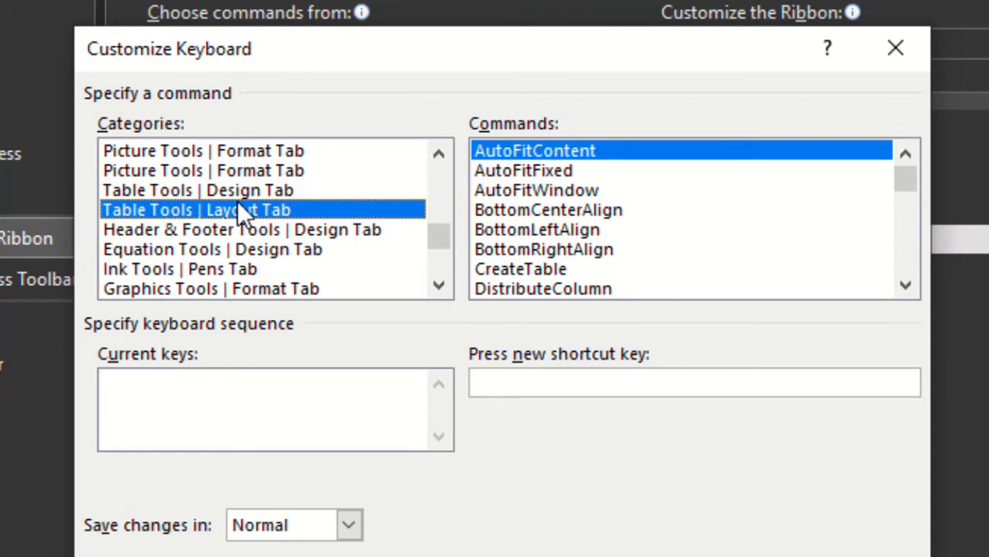
pyautogui.click(539, 210)
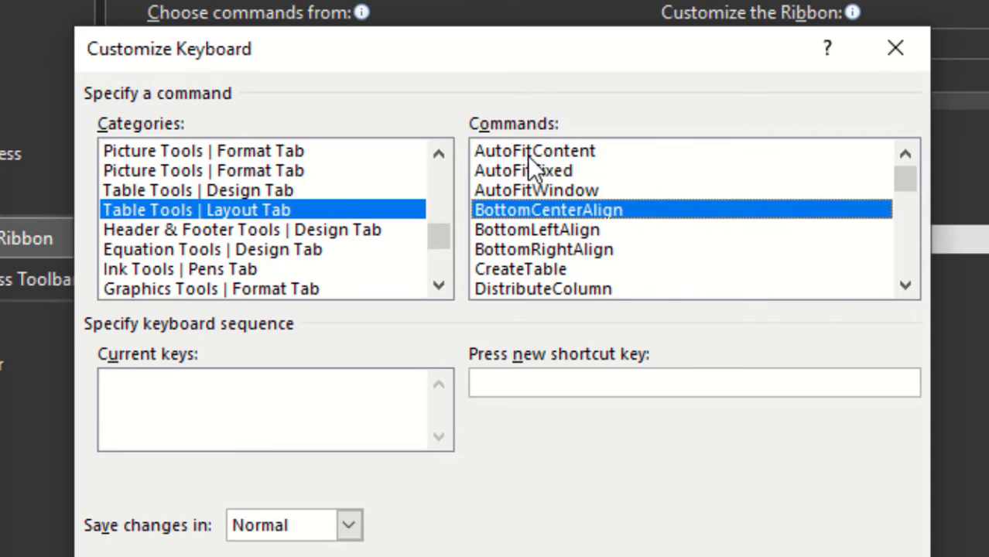
pyautogui.scroll(-10, 541, 194)
pyautogui.scroll(-5, 542, 199)
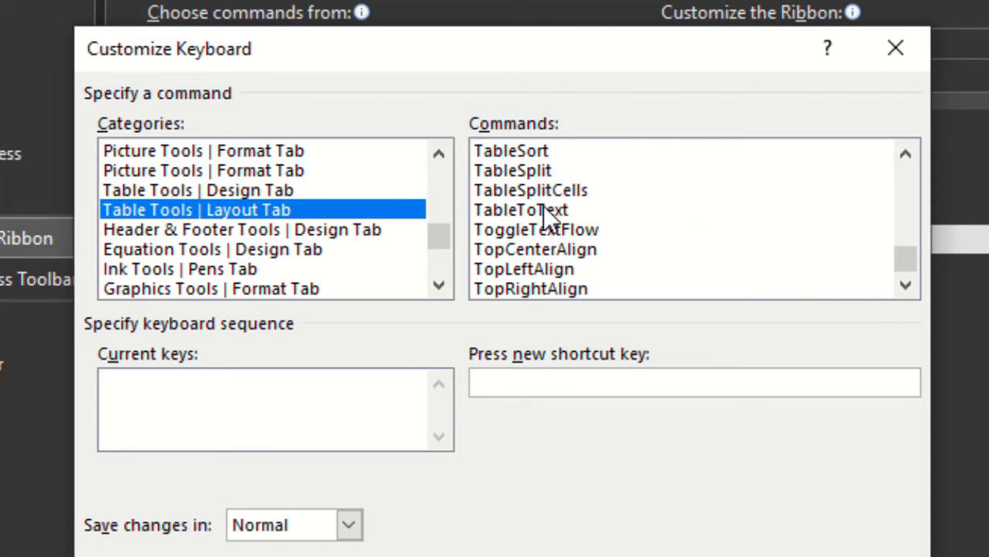
pyautogui.scroll(2, 542, 206)
pyautogui.scroll(-2, 542, 205)
pyautogui.scroll(1, 545, 245)
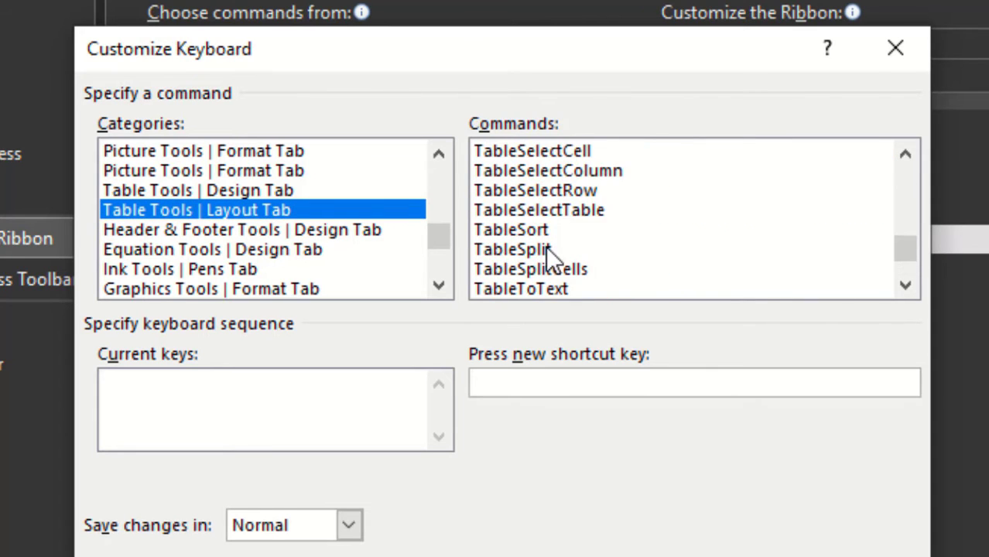
pyautogui.scroll(-1, 576, 238)
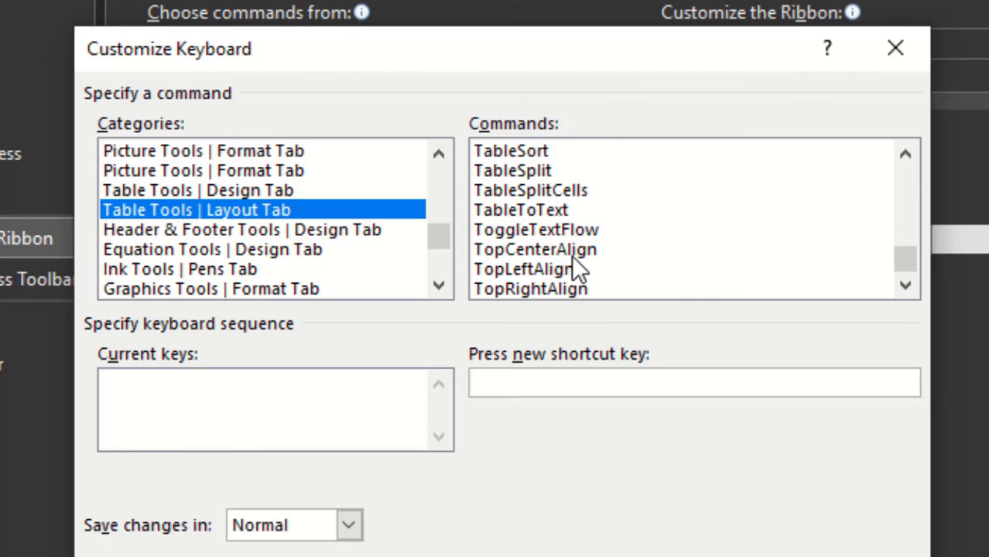
pyautogui.scroll(1, 571, 255)
pyautogui.scroll(2, 577, 236)
pyautogui.scroll(-1, 611, 240)
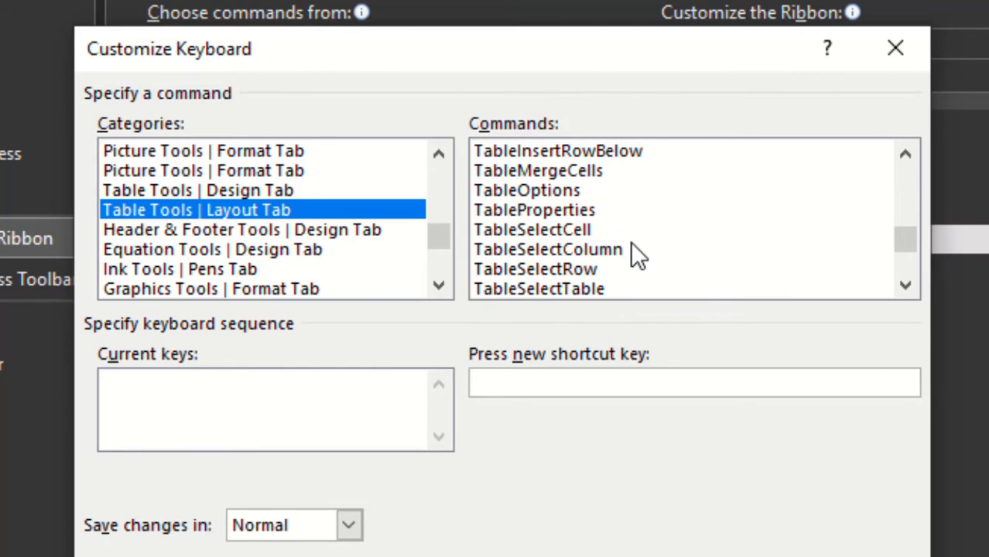
# Step: Assign Ctrl+Shift+M to TableMergeCells and close the Customize Keyboard dialog
pyautogui.click(538, 177)
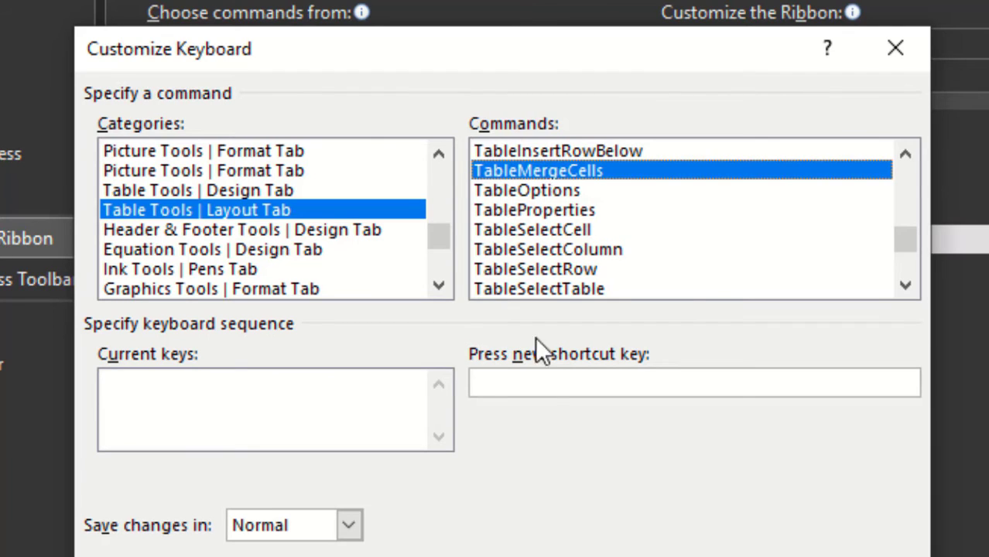
pyautogui.click(531, 382)
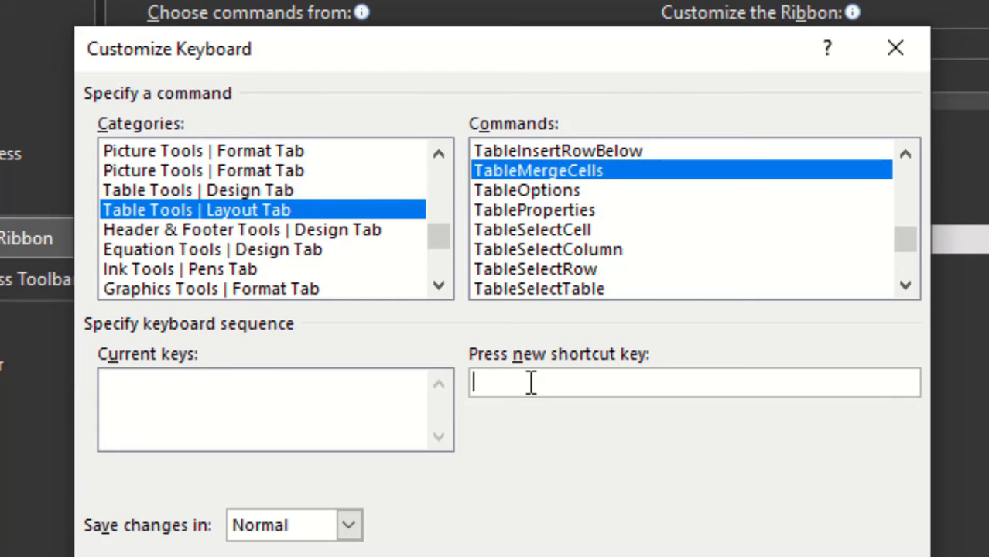
pyautogui.hotkey('ctrl', 'shift', 'm')
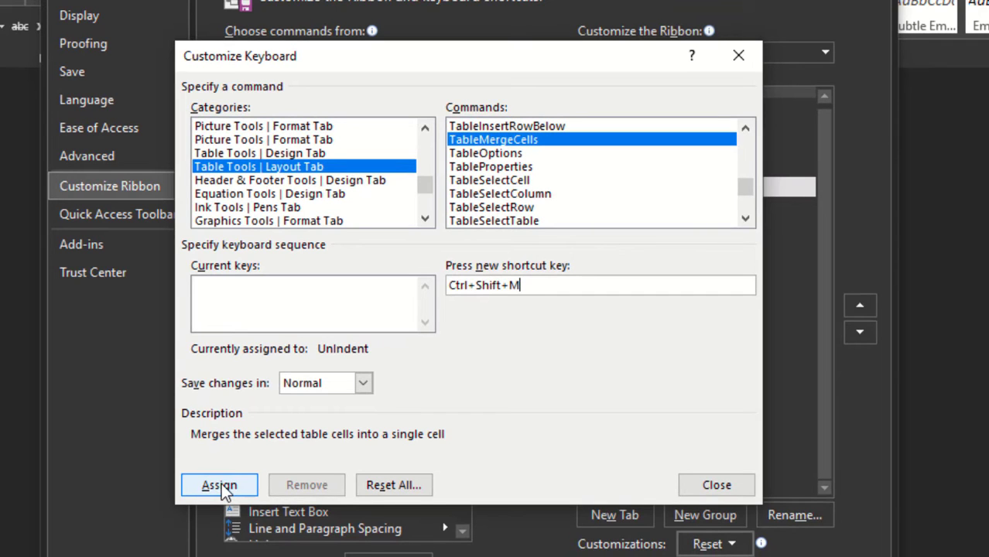
pyautogui.click(221, 483)
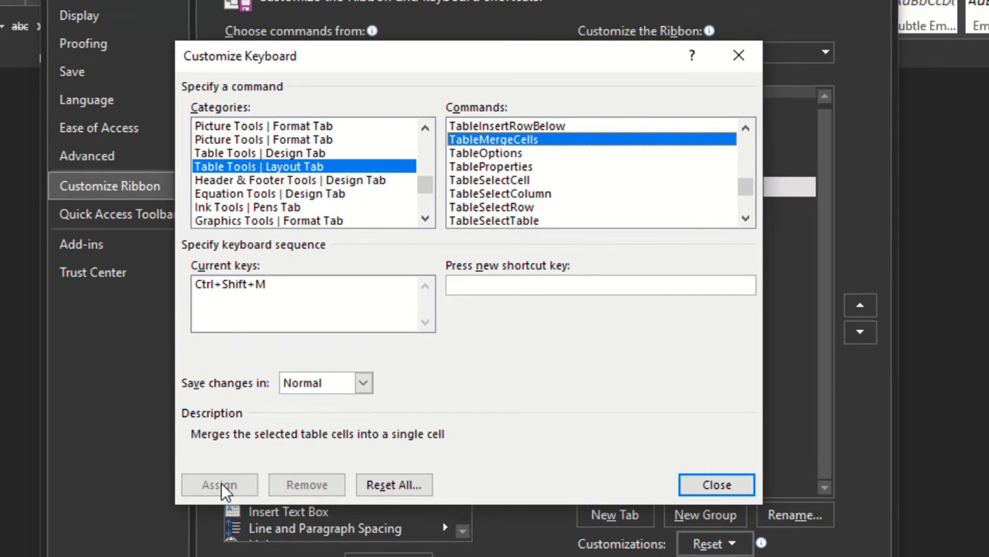
pyautogui.click(715, 488)
# Step: Select the table's second row and merge its four cells into a single cell
pyautogui.click(388, 554)
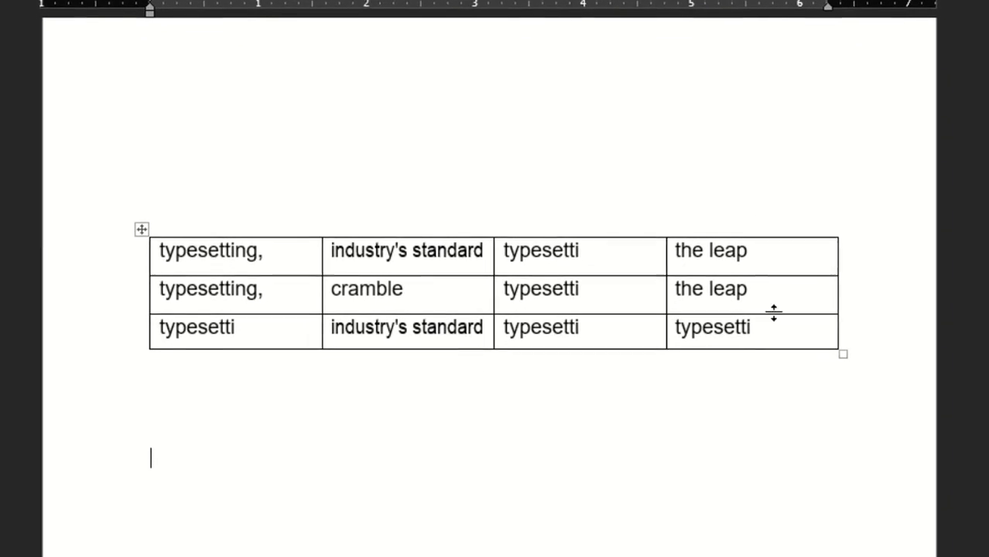
pyautogui.moveTo(771, 297)
pyautogui.mouseDown()
pyautogui.moveTo(596, 307)
pyautogui.moveTo(214, 288)
pyautogui.mouseUp()
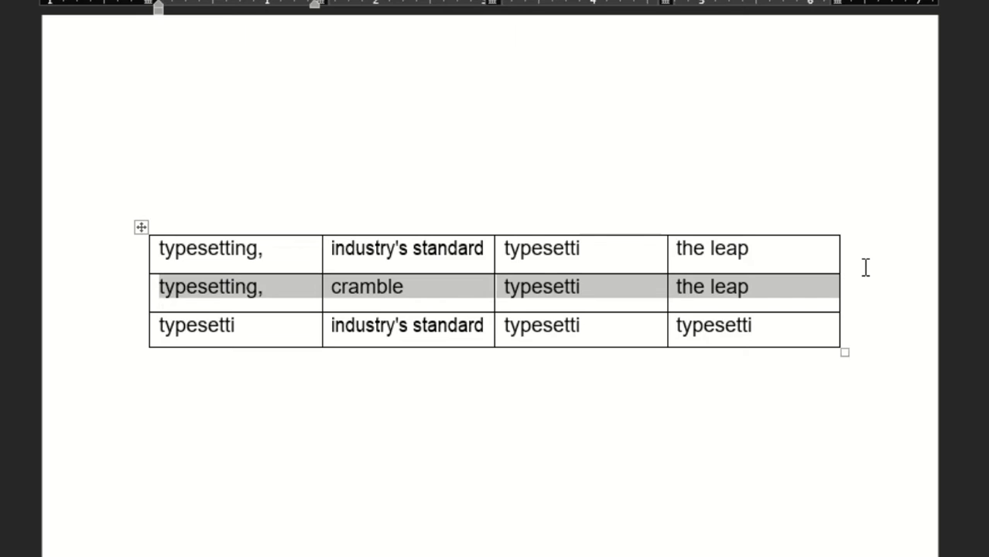
pyautogui.hotkey('alt', 'm')
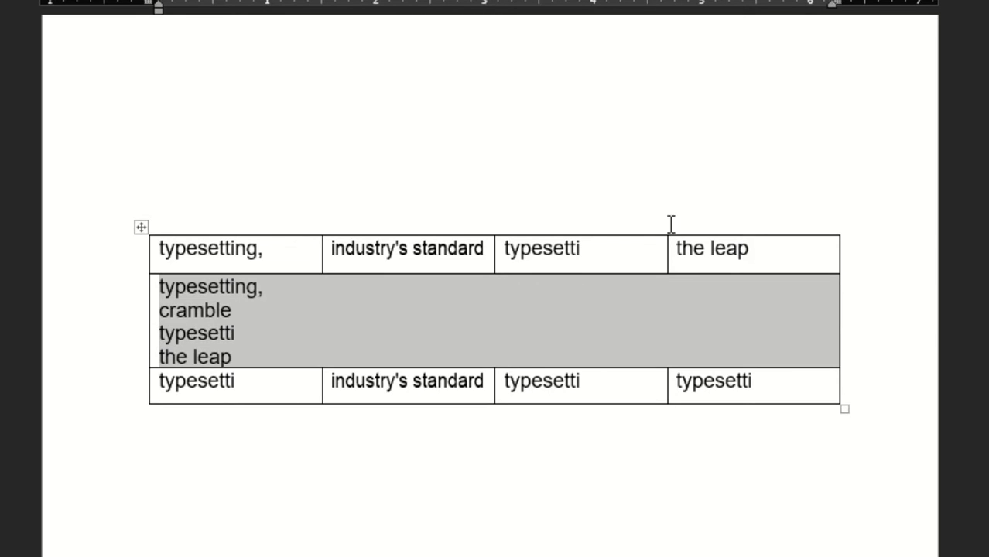
pyautogui.click(516, 334)
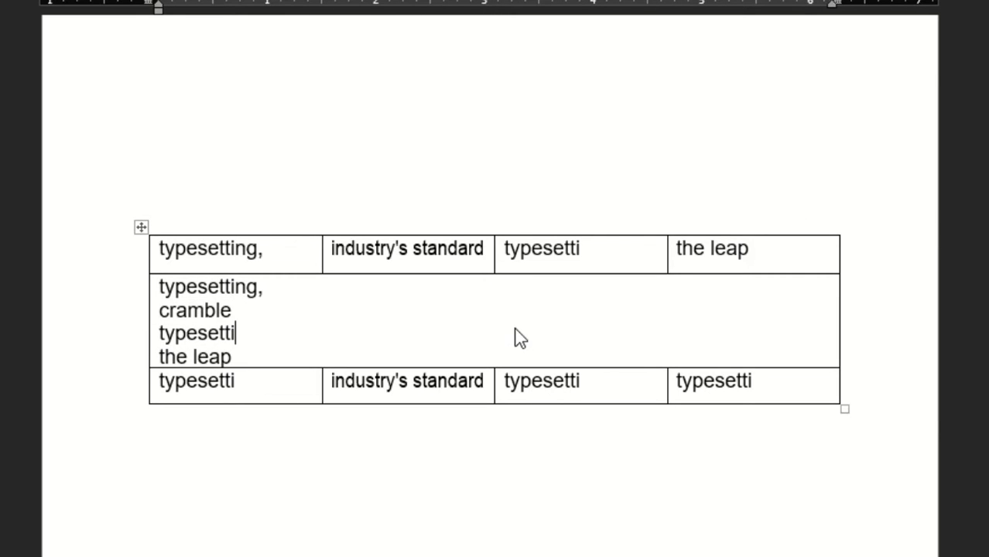
pyautogui.click(161, 356)
pyautogui.click(778, 384)
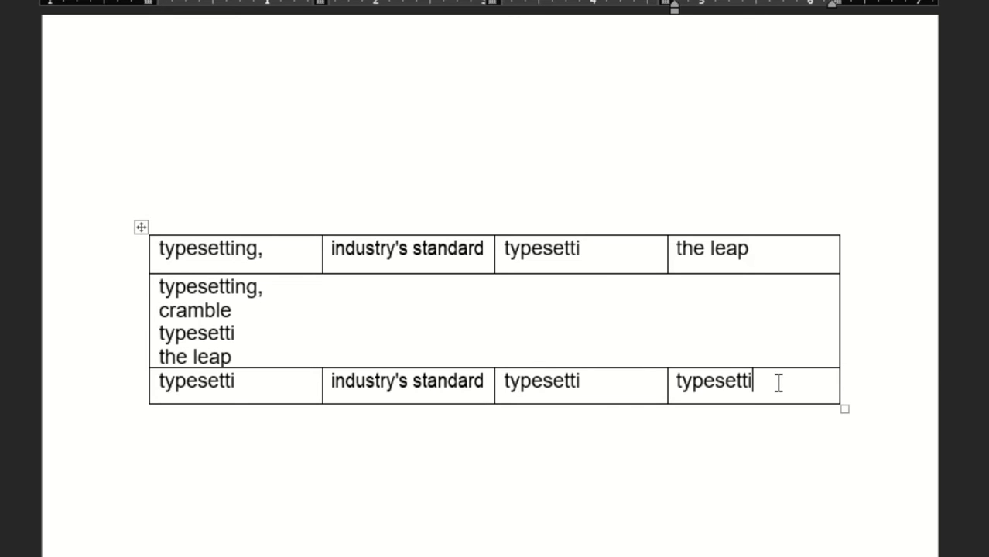
# Step: Add six empty rows to the end of the table with Tab
pyautogui.press('Tab')
pyautogui.press('Tab')
pyautogui.press('Tab')
pyautogui.press('Tab')
pyautogui.press('Tab')
pyautogui.press('Tab')
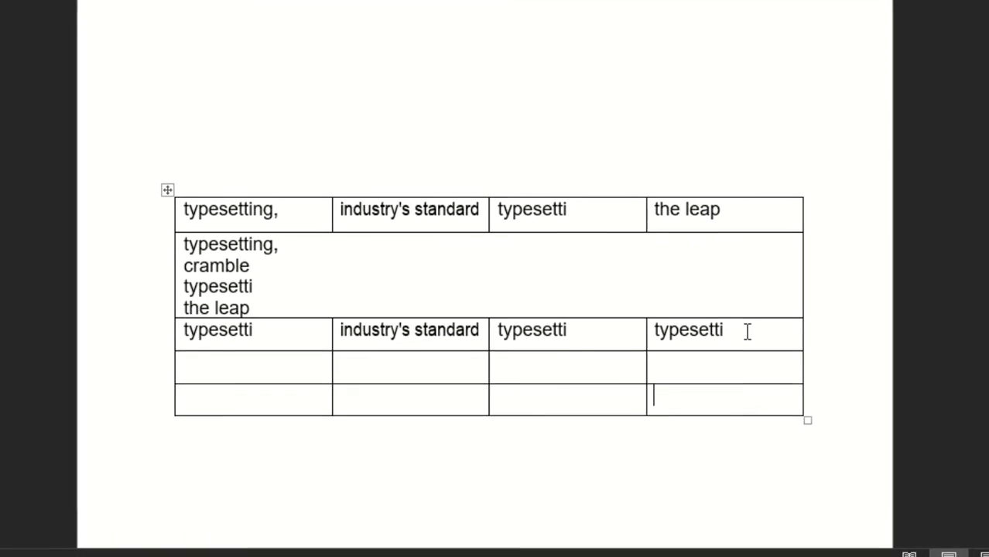
pyautogui.press('Tab')
pyautogui.press('Tab')
pyautogui.scroll(-3, 747, 338)
pyautogui.press('Tab')
pyautogui.press('Tab')
pyautogui.press('Tab')
pyautogui.press('Tab')
pyautogui.press('Tab')
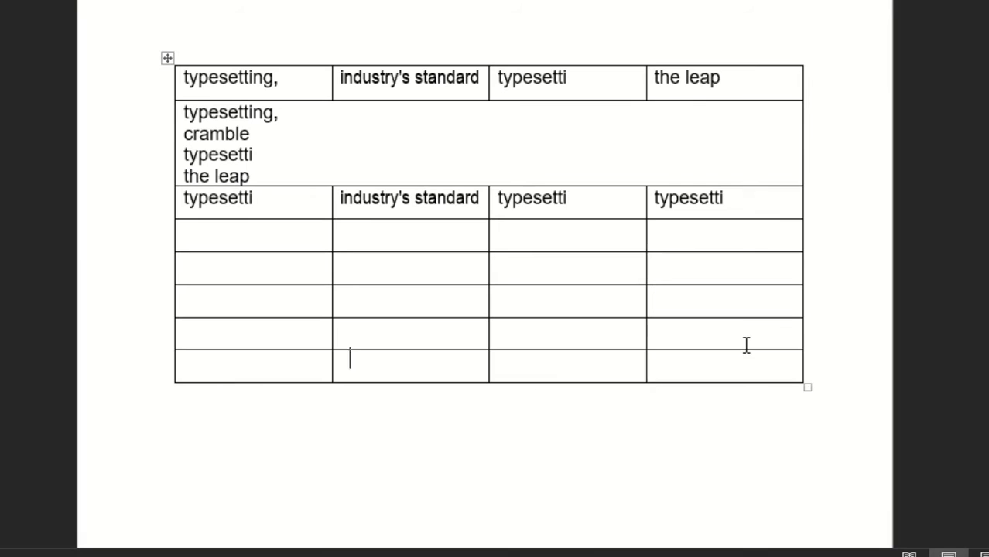
pyautogui.press('Tab')
pyautogui.press('Tab')
pyautogui.press('Tab')
pyautogui.scroll(-2, 661, 337)
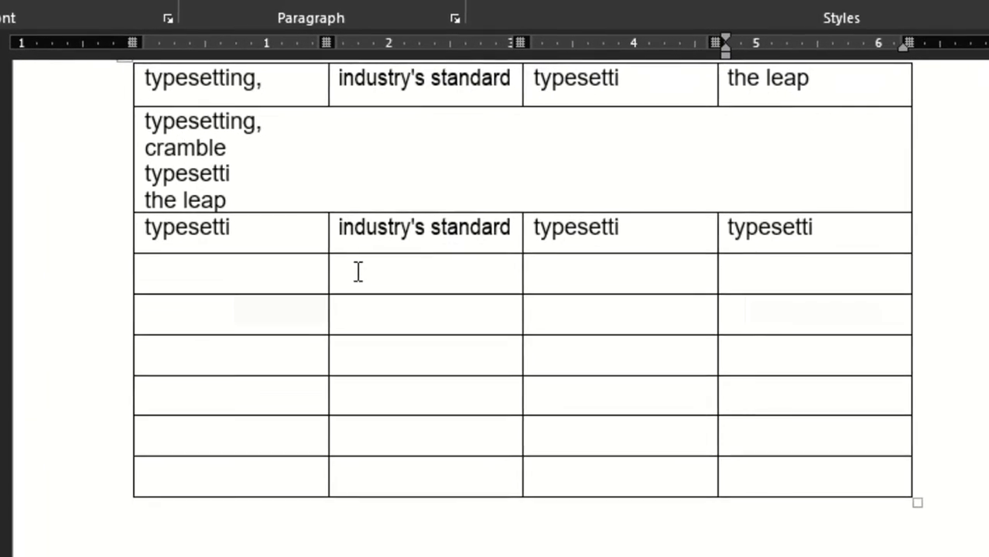
# Step: Merge columns 2–3 of all the new empty rows into one large cell
pyautogui.click(385, 183)
pyautogui.moveTo(395, 301); pyautogui.dragTo(653, 485)
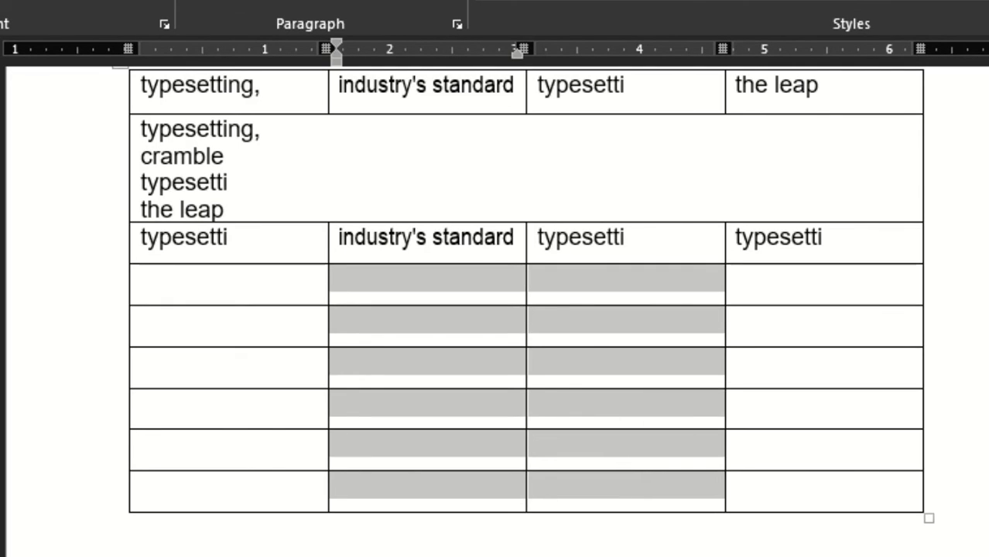
pyautogui.hotkey('alt', 'j')
pyautogui.press('l')
pyautogui.press('m')
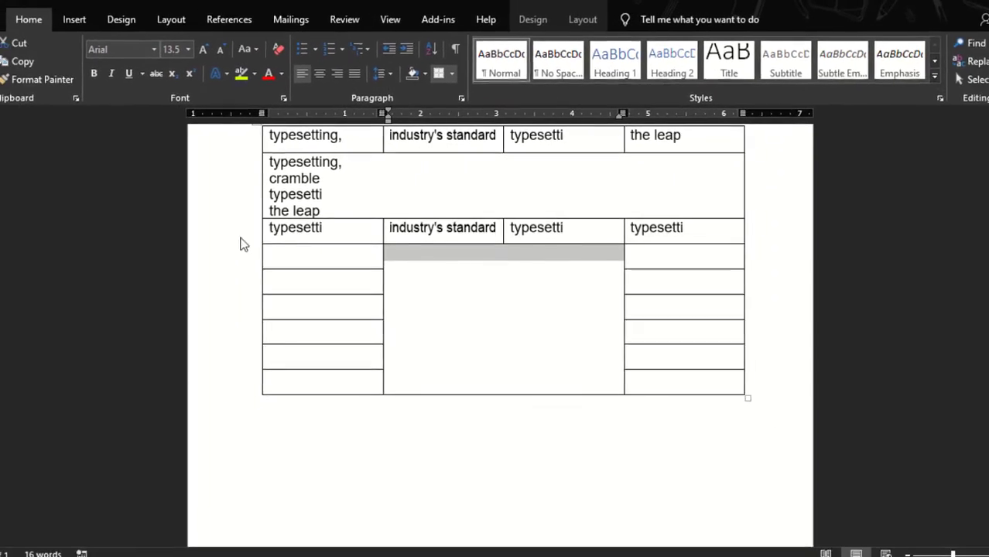
# Step: Reopen Customize the Ribbon in Word Options and launch the Customize Keyboard dialog
pyautogui.rightClick(151, 100)
pyautogui.click(217, 164)
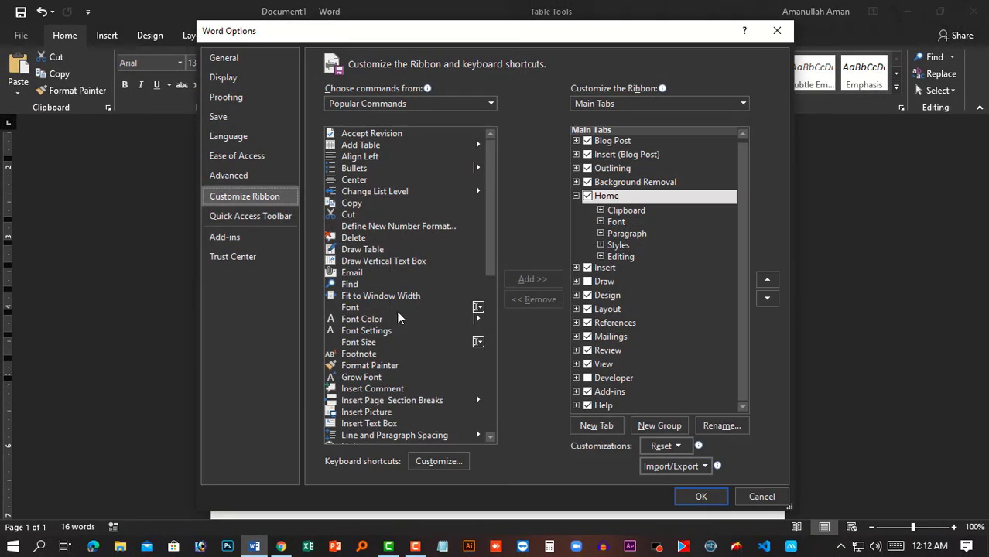
pyautogui.click(438, 461)
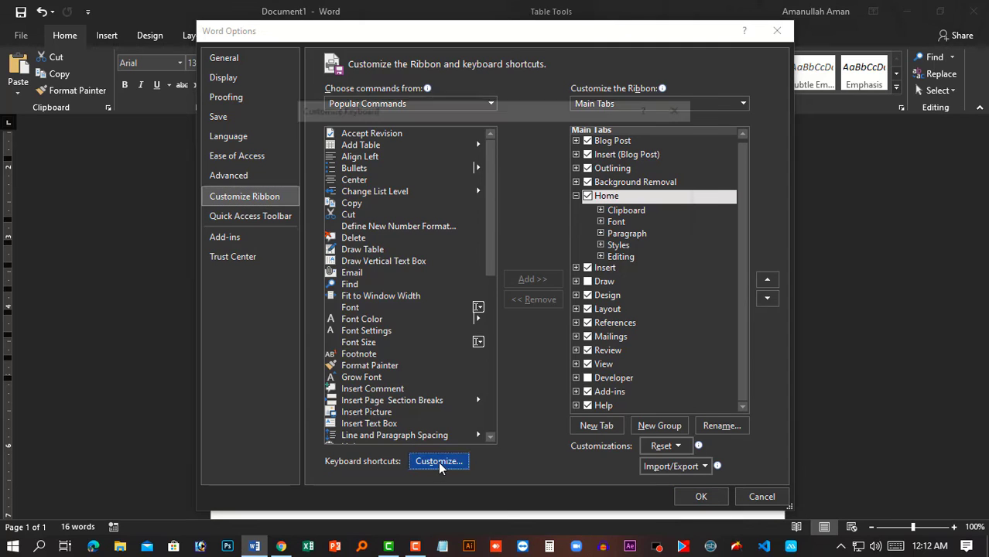